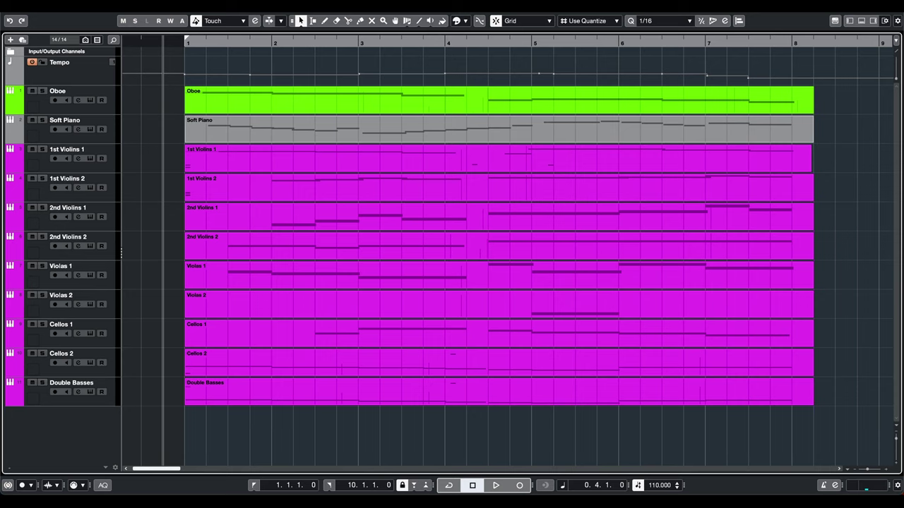
Play the arrangement from bar 1 through to bar 8.
key(space)
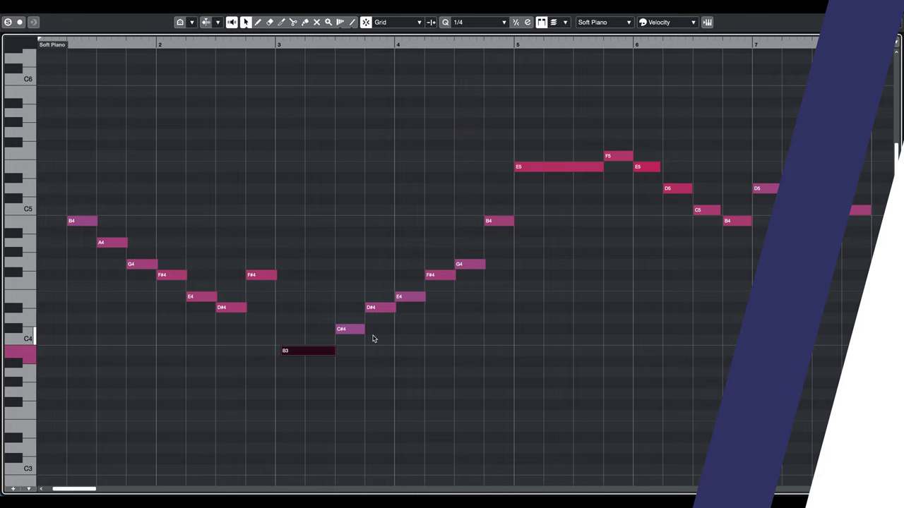
Shift the starts of the Soft Piano's B3, E5 and F5 notes slightly later.
drag(367, 308, 429, 274)
drag(518, 168, 539, 168)
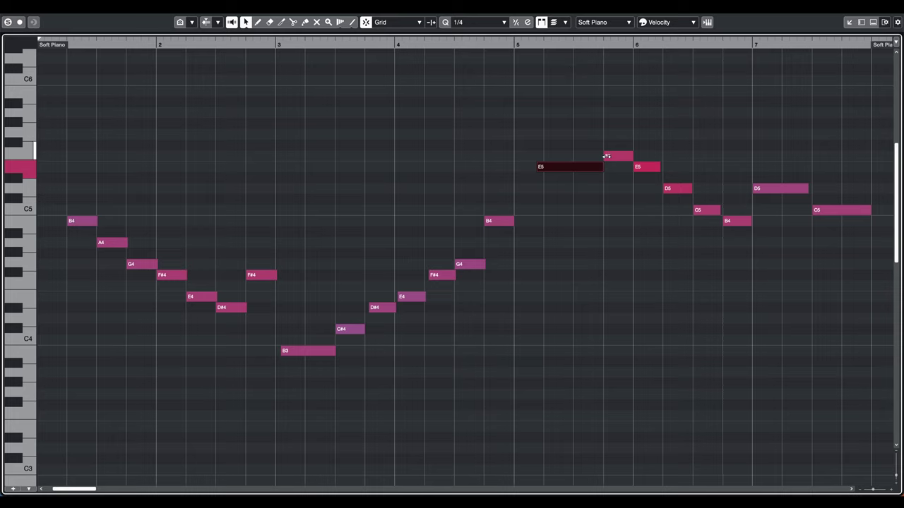
drag(606, 155, 669, 189)
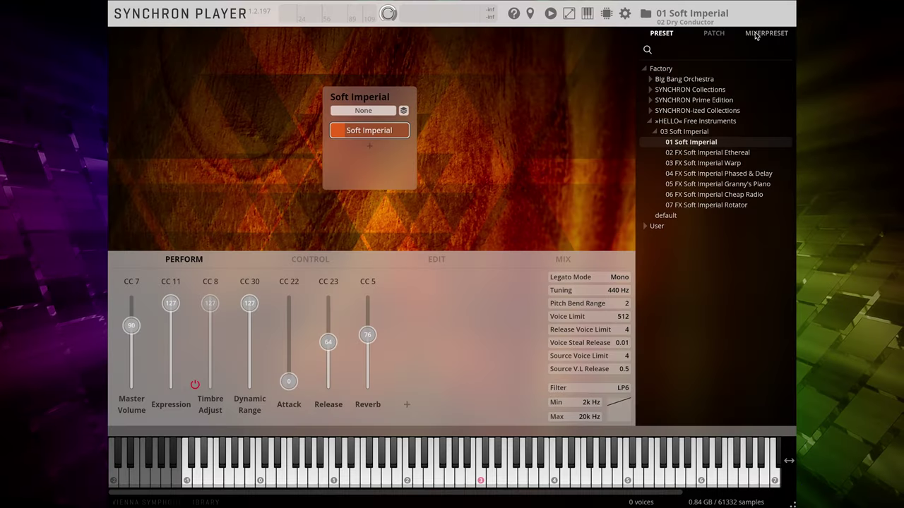
Display the Soft Imperial piano's MIXERPRESET list in Synchron Player.
click(756, 34)
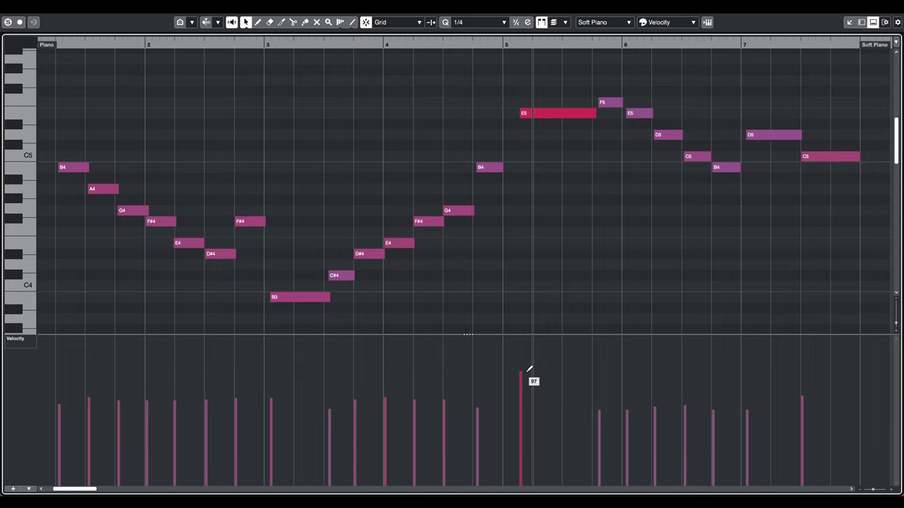
Draw the Soft Piano's F5 velocity to 82 and lower E5's velocity slightly.
mouse_move(528, 371)
mouse_down()
mouse_move(710, 393)
mouse_move(697, 398)
mouse_move(753, 394)
mouse_up()
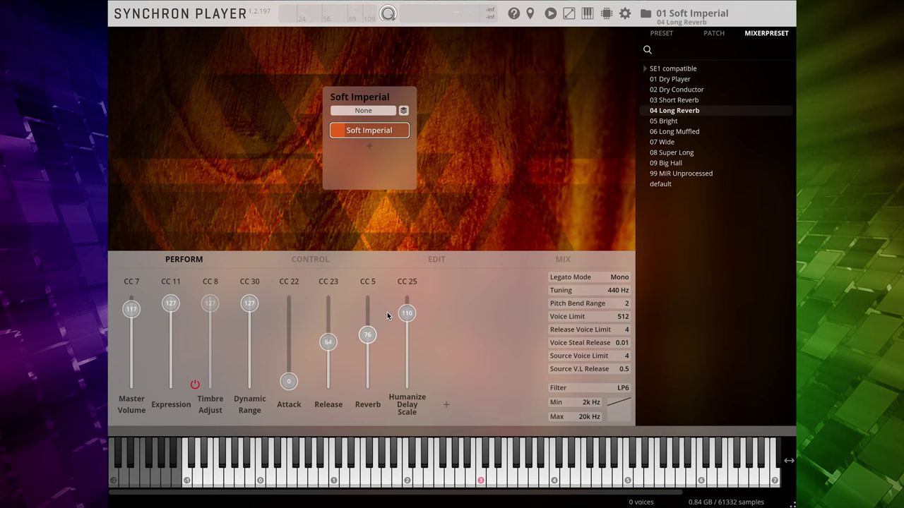
Pull the piano's Dynamic Range (CC 30) slider down to 0.
drag(250, 305, 254, 399)
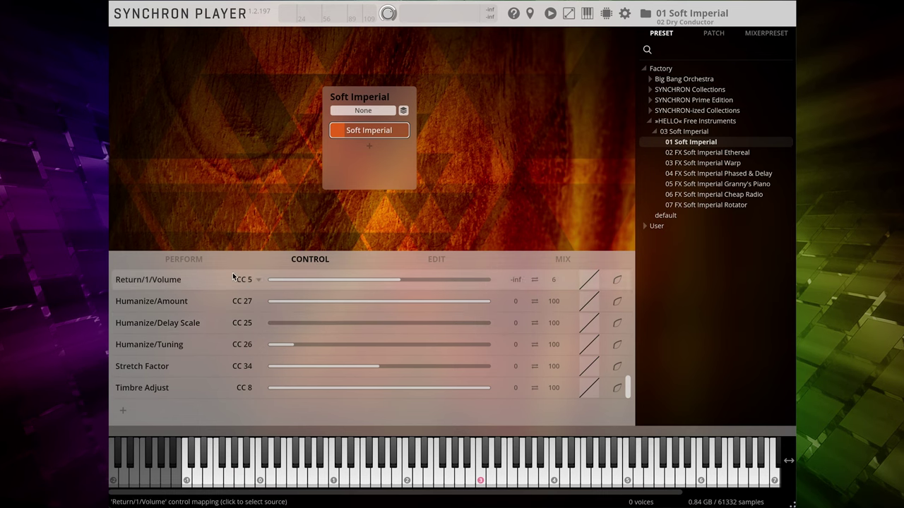
Add a Humanize/Delay Scale control to the piano's PERFORM page and raise it to about 101.
click(212, 261)
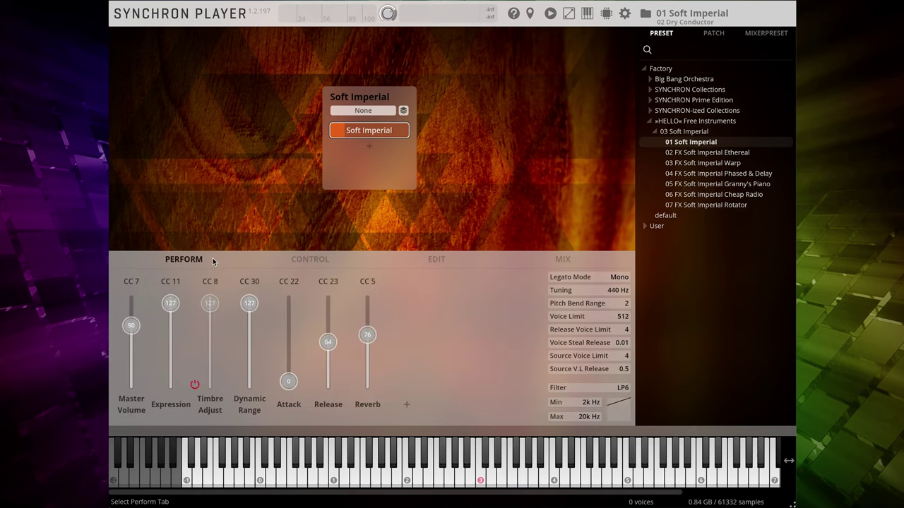
click(406, 409)
mouse_move(500, 502)
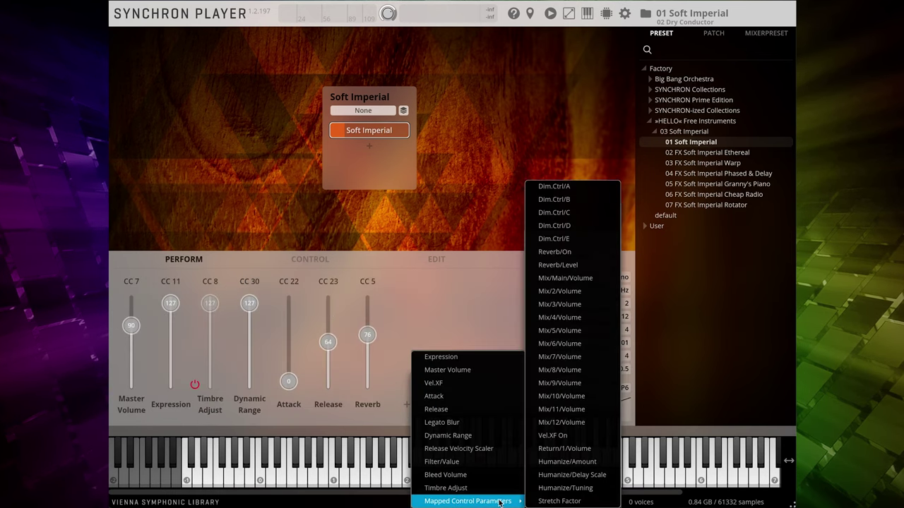
click(571, 475)
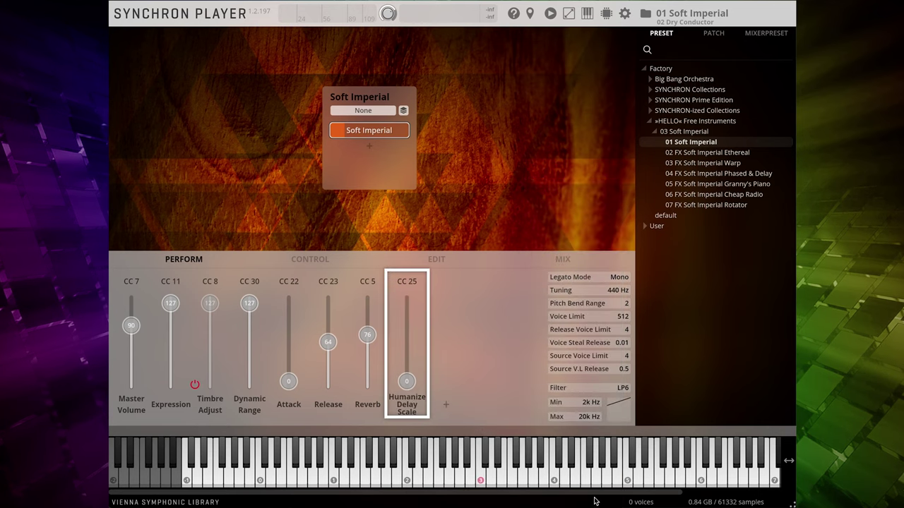
drag(411, 387, 433, 326)
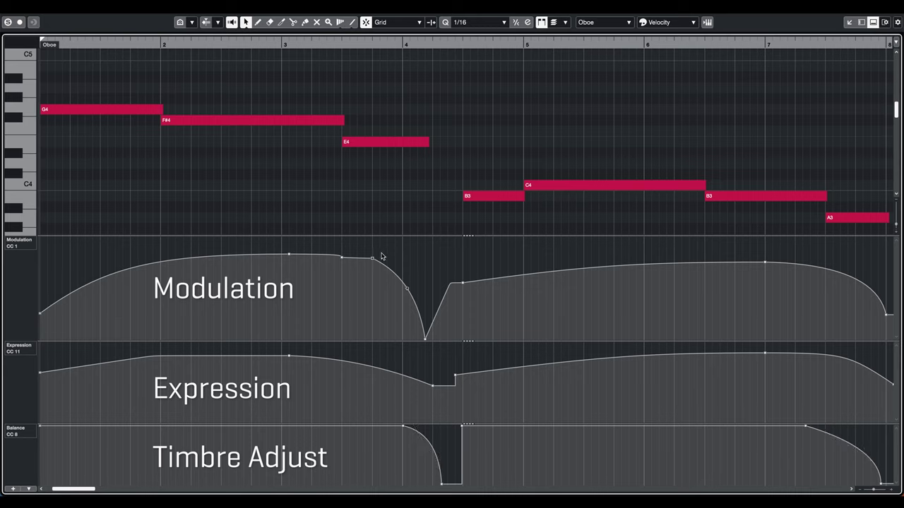
Drag the oboe's Modulation curve down to its minimum at 3.3.1.0, where E4 begins.
drag(375, 262, 371, 314)
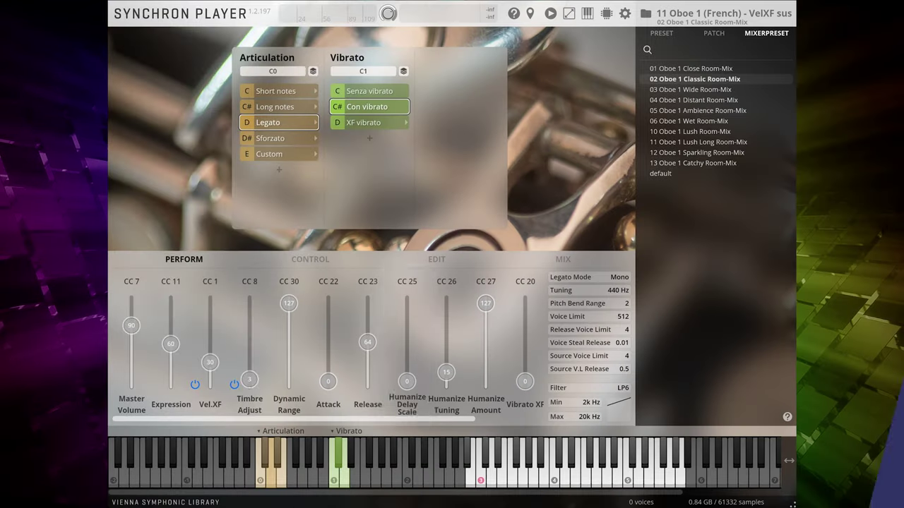
Raise the oboe's CC 25 Humanize Delay Scale from 0 to about 26.
drag(415, 383, 415, 368)
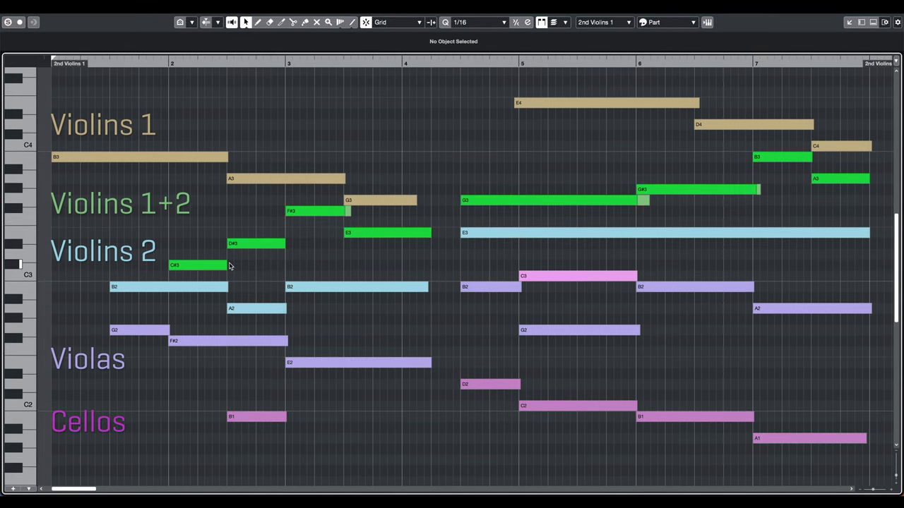
Lengthen the C#3 violin note and extend A3 to bar 8, then clear the selection.
drag(223, 268, 226, 268)
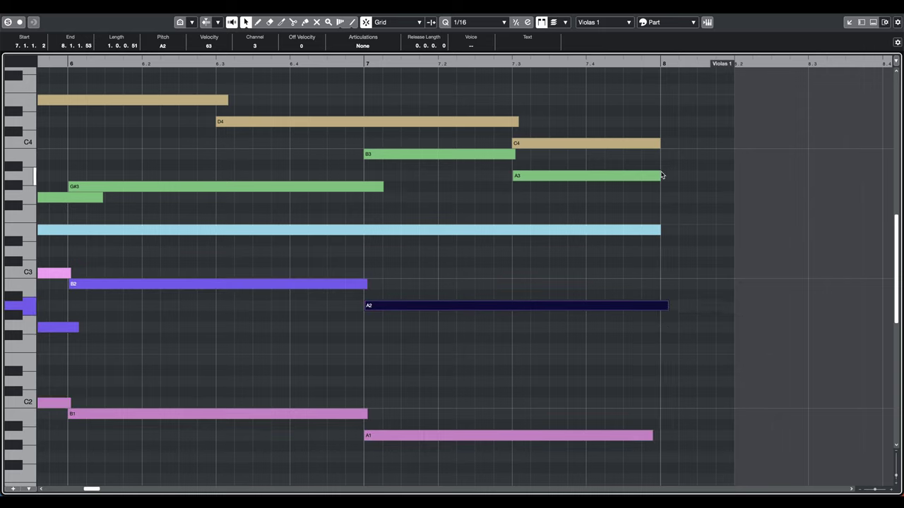
drag(662, 175, 665, 146)
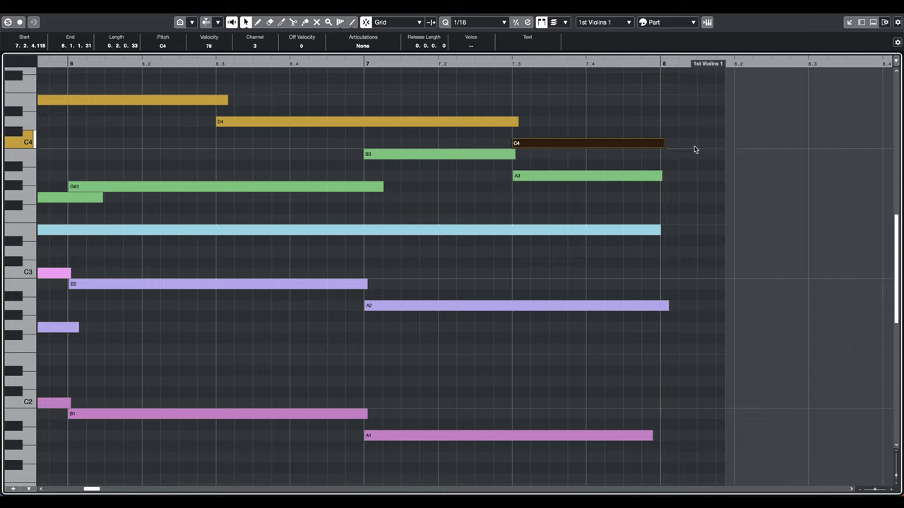
click(697, 150)
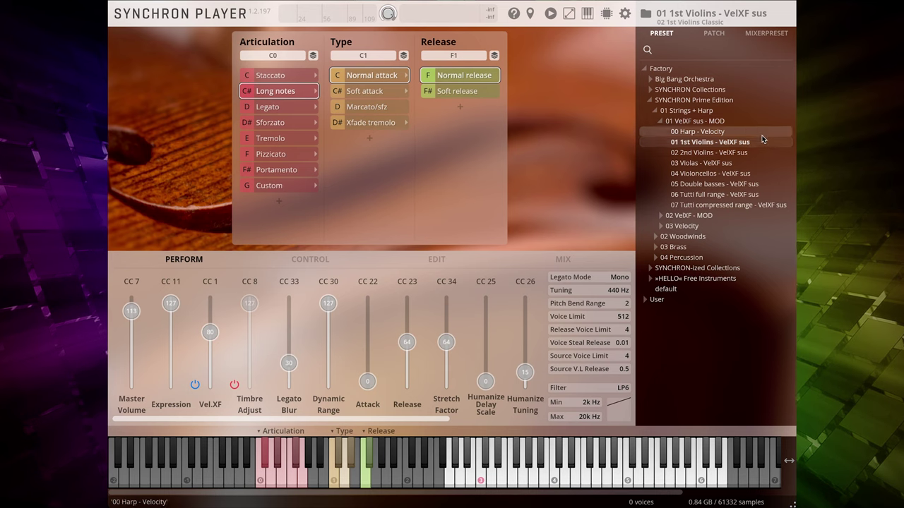
Load the 11 1st Violins Lush Long mixer preset for the 1st Violins.
click(755, 35)
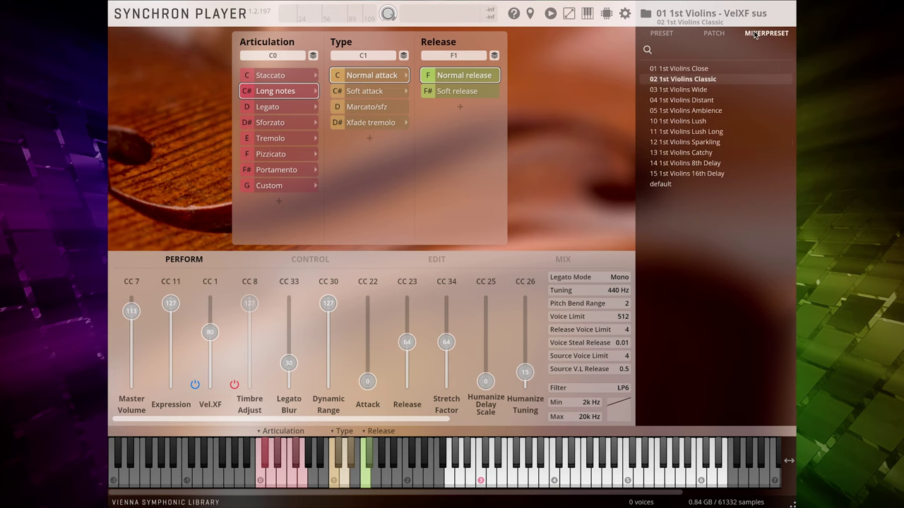
click(734, 132)
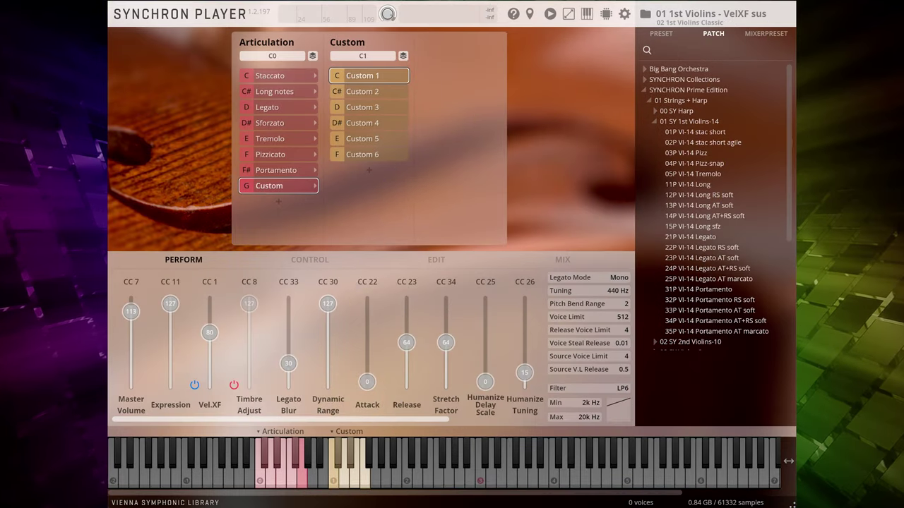
Make Custom 1 a folder holding the 24P VI-14 Legato AT+RS soft patch, with XFade parallel mode.
mouse_move(456, 124)
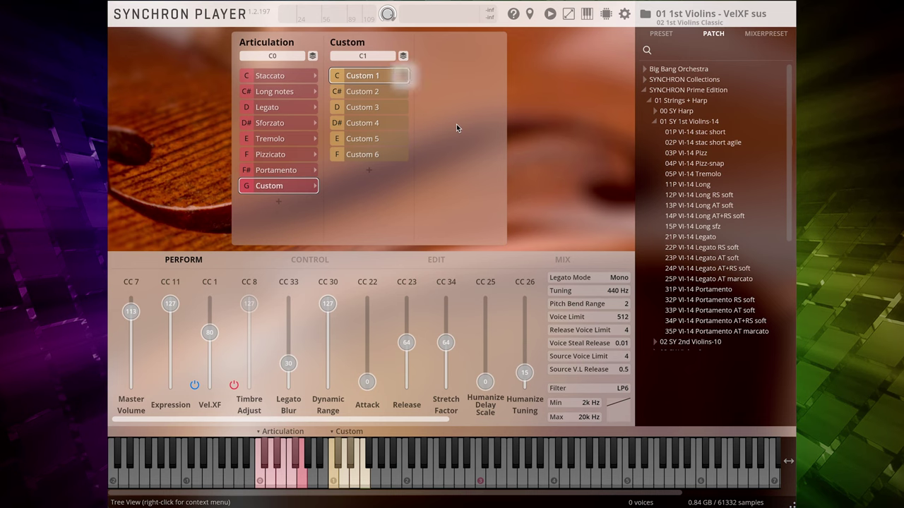
click(404, 76)
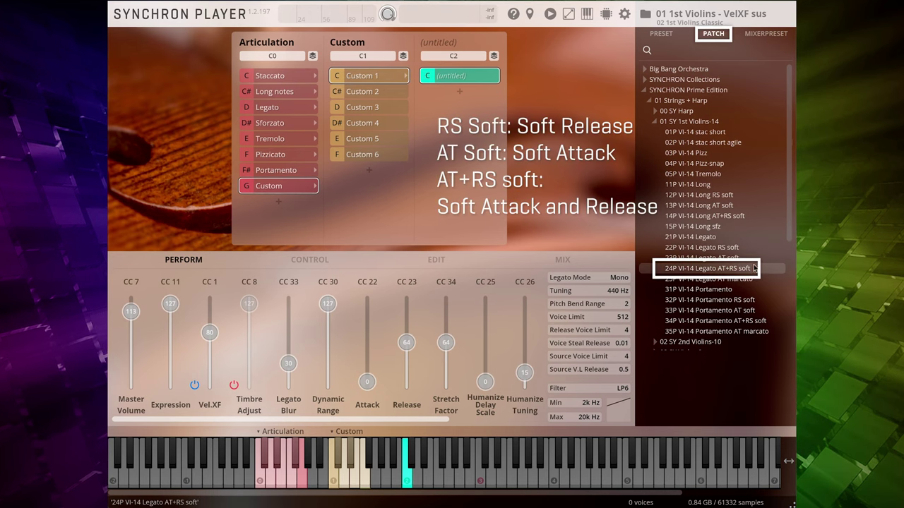
drag(724, 269, 490, 80)
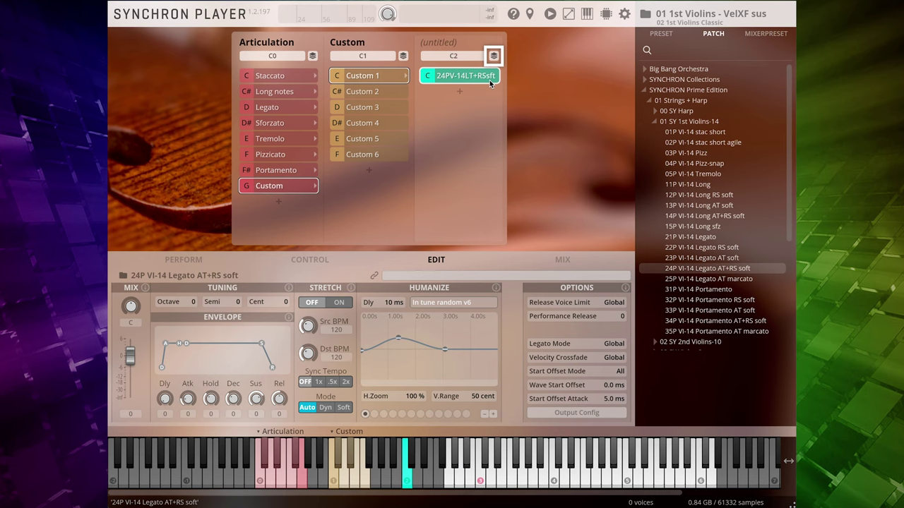
click(493, 56)
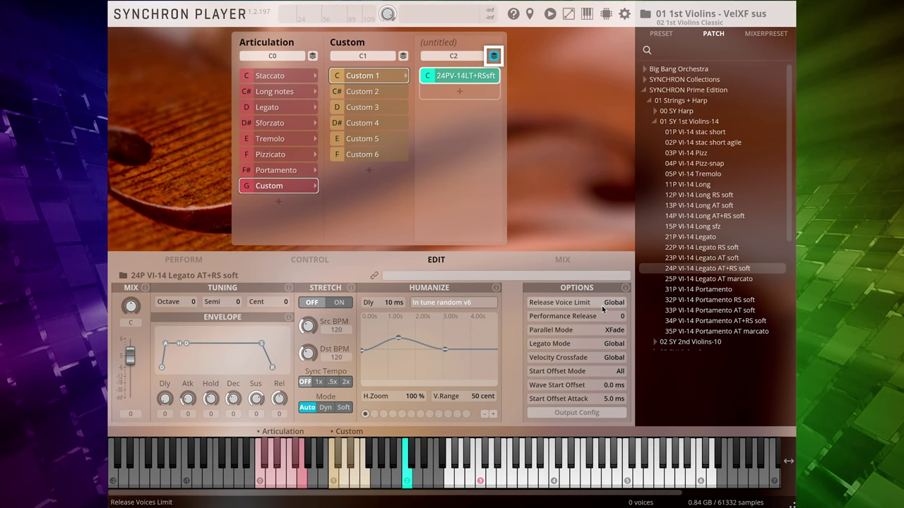
Switch the legato folder's Parallel Mode from XFade to Mix.
click(610, 330)
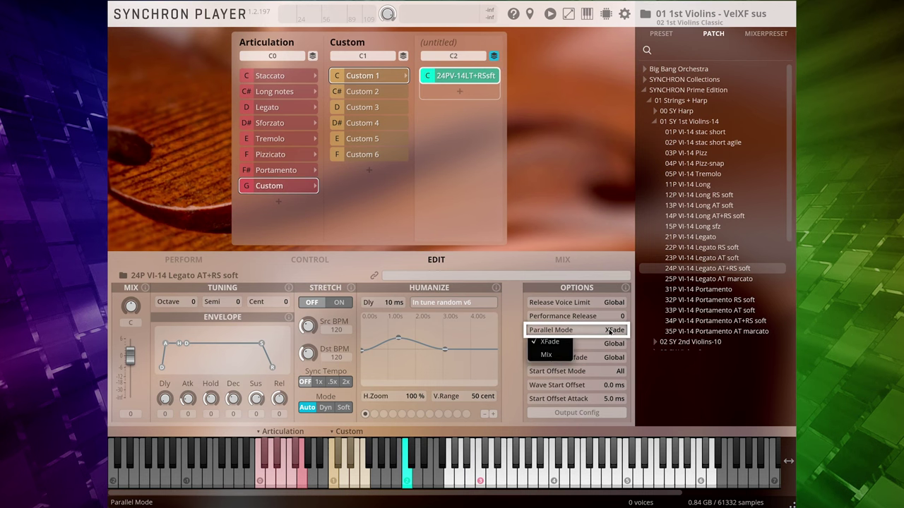
click(547, 356)
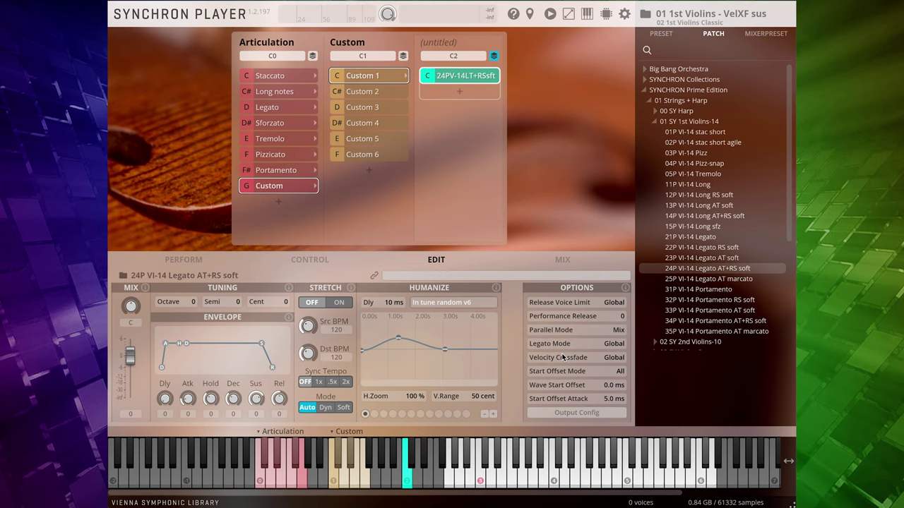
Layer the 05P VI-14 Tremolo patch into the C2 slot and set its Parallel Mode to Mix.
click(720, 175)
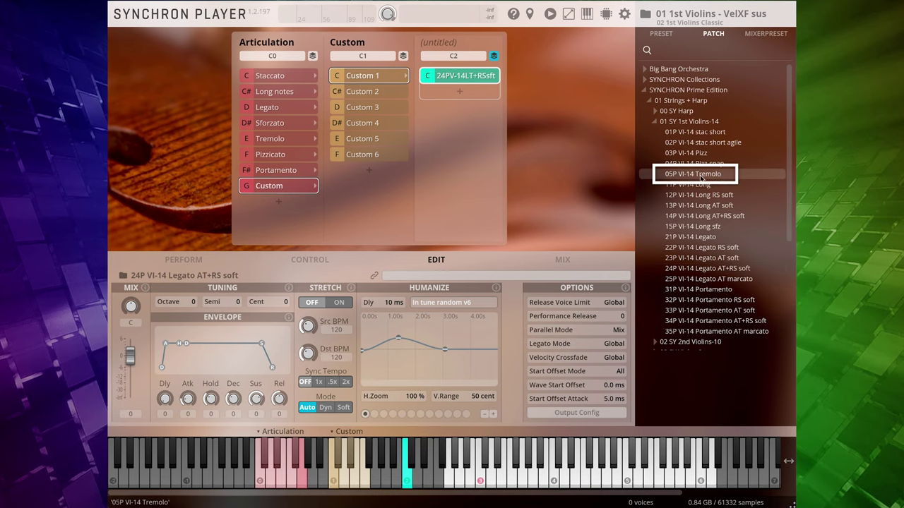
drag(722, 177, 492, 92)
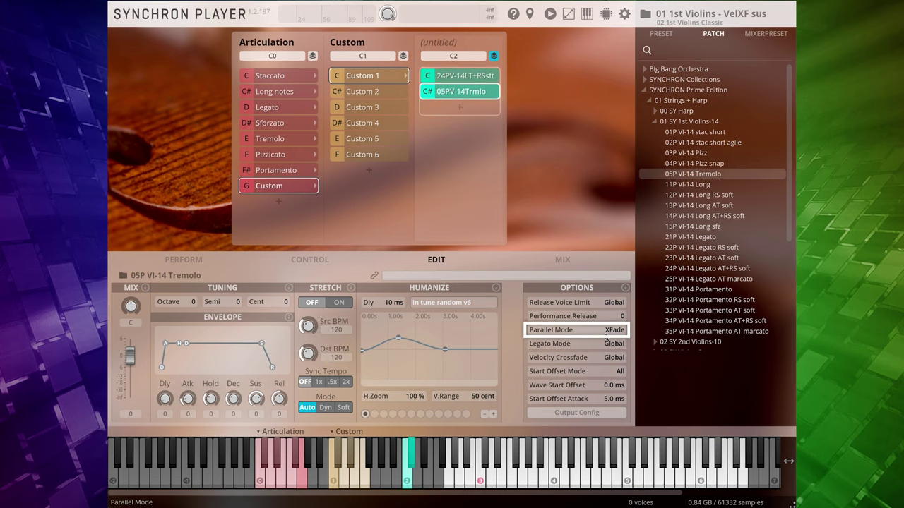
click(567, 330)
click(565, 357)
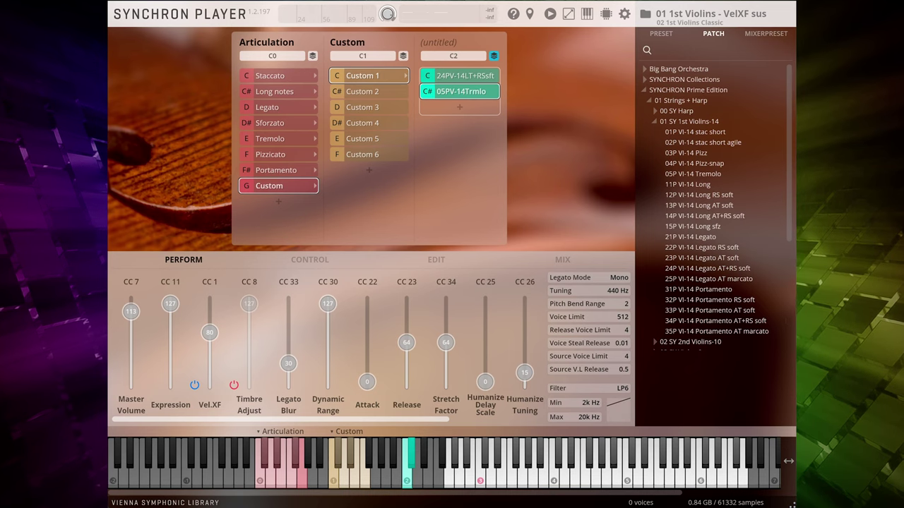
Time-stretch the tremolo layer to a 60 BPM destination tempo and lower Vel.XF to 0.
click(437, 262)
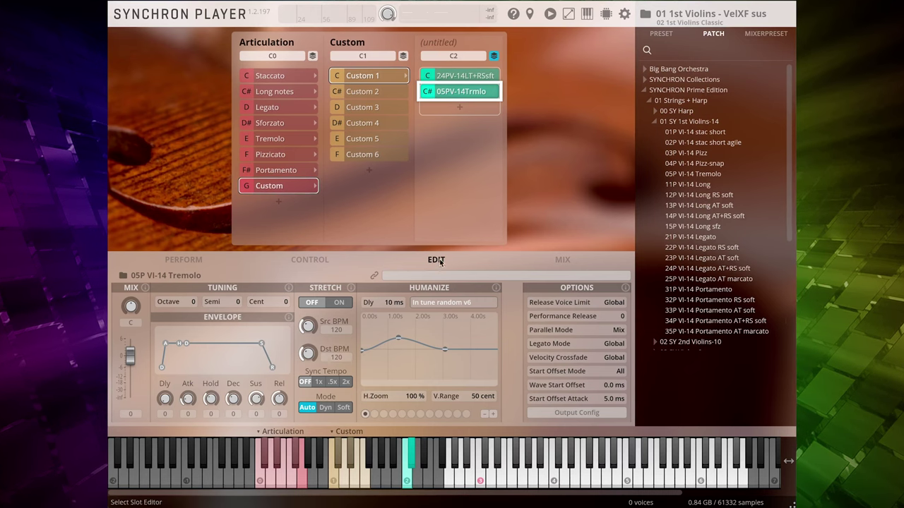
click(339, 303)
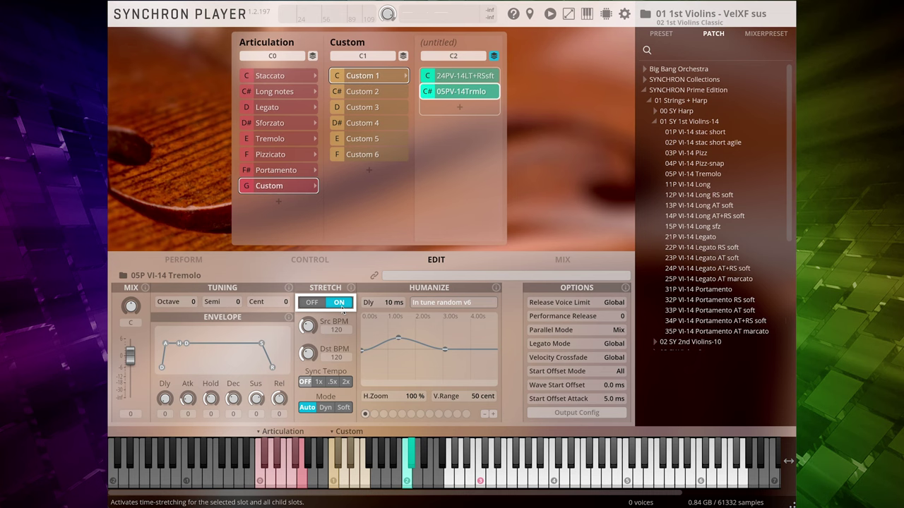
double_click(345, 358)
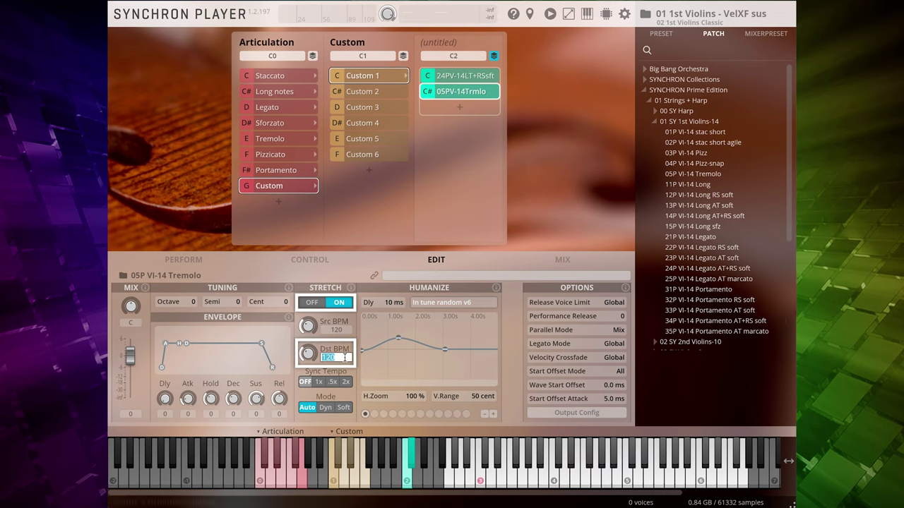
text(6)
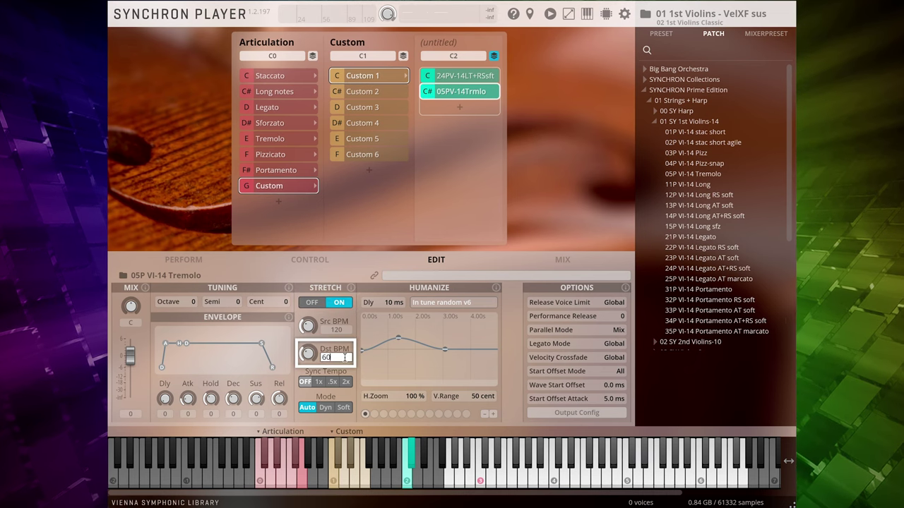
text(0)
key(Return)
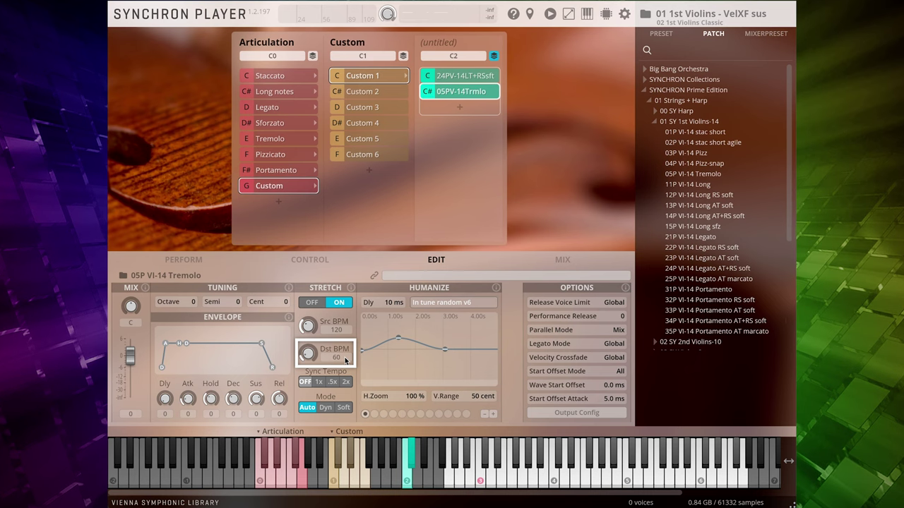
click(197, 260)
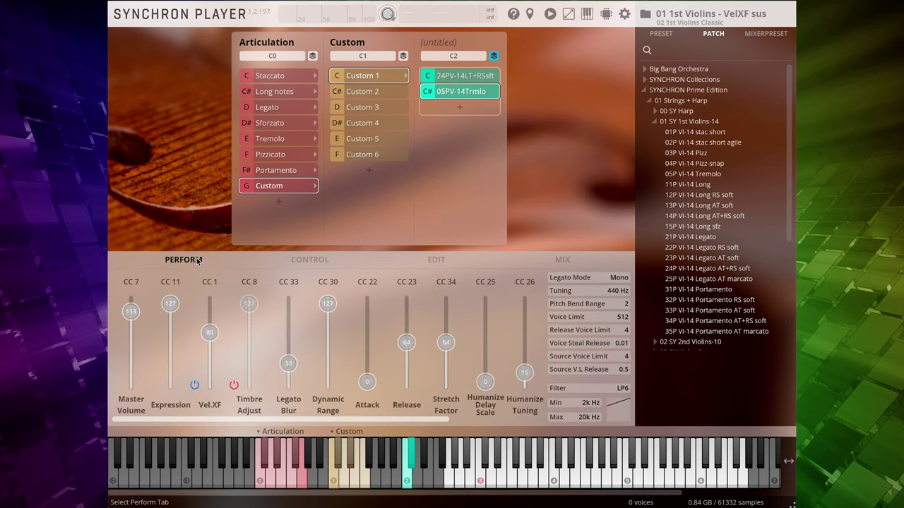
drag(218, 336, 220, 386)
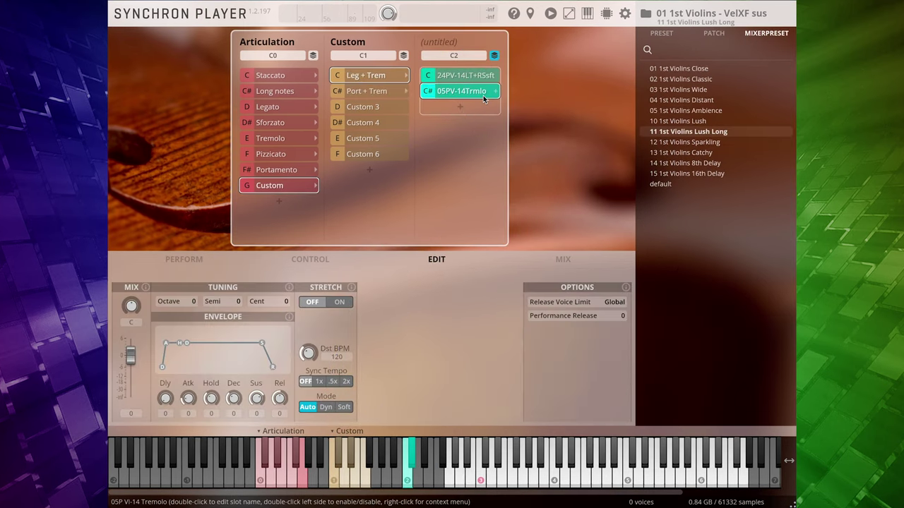
Rename the C# tremolo layer in the untitled column to 'Tremolo'.
double_click(483, 96)
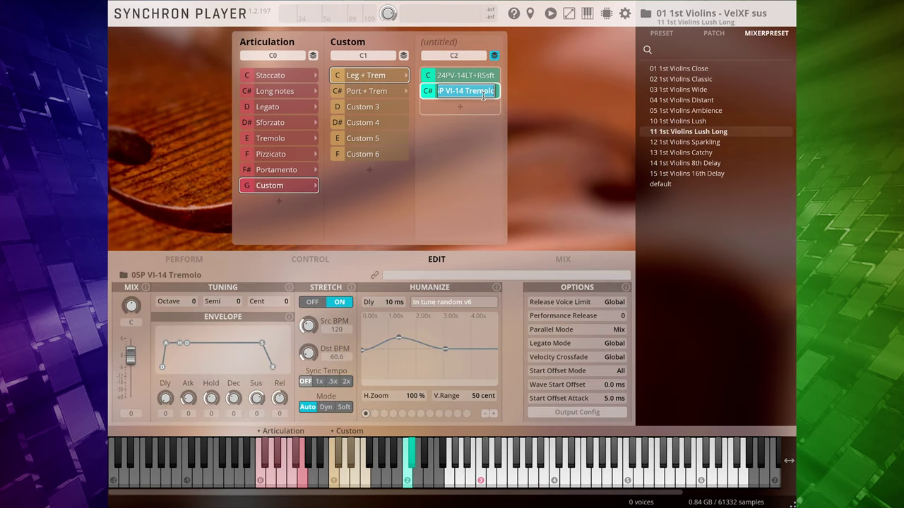
text(Tr)
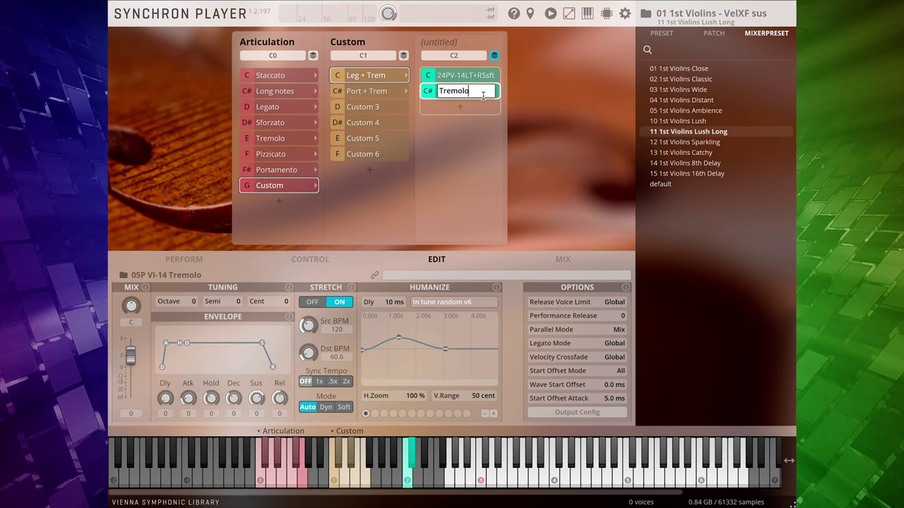
key(Return)
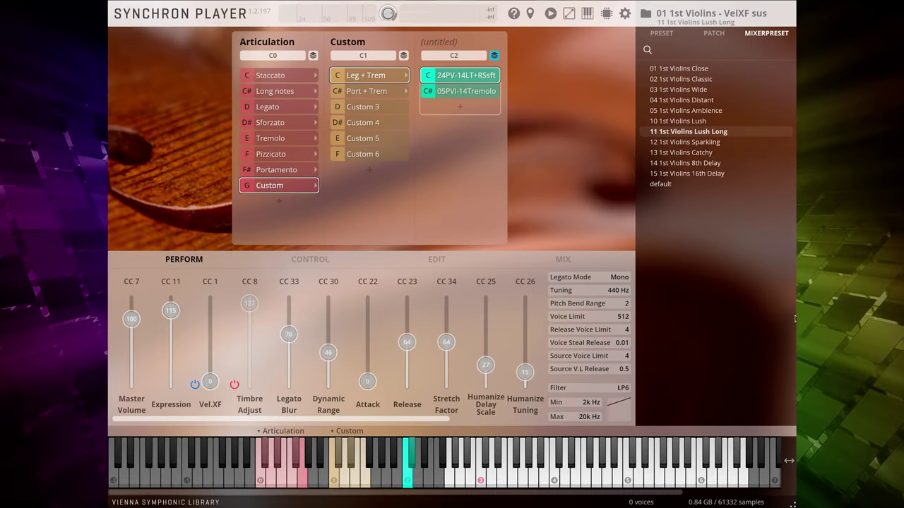
Enable CC 8 Timbre Adjust and lower it to about 76.
click(234, 384)
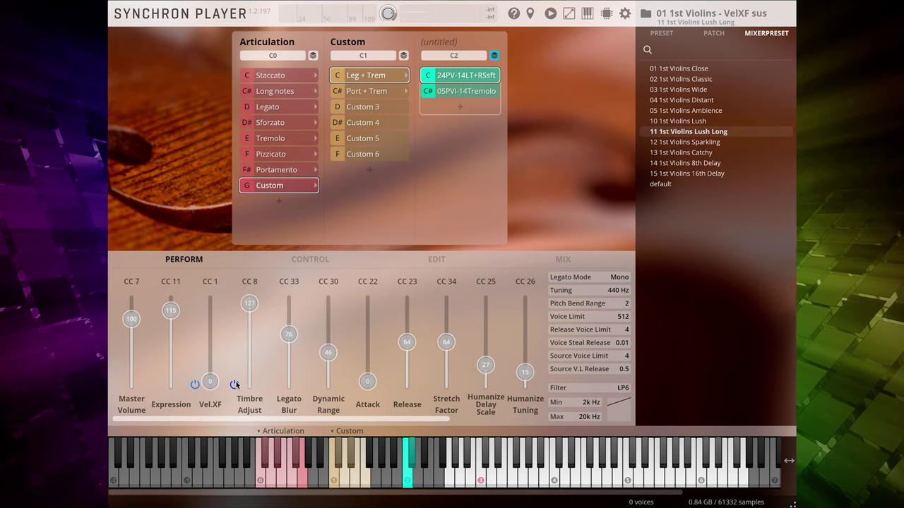
drag(258, 307, 257, 339)
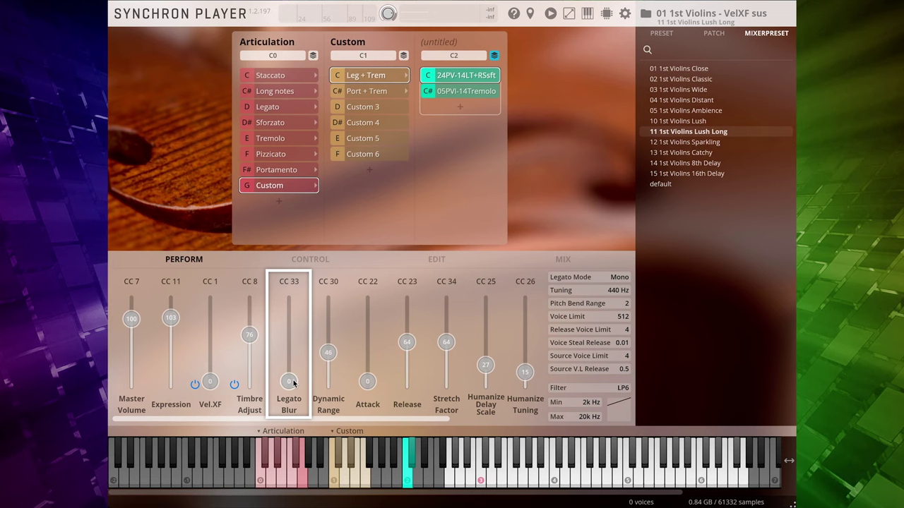
Raise CC 33 Legato Blur to about 79 and CC 30 Dynamic Range to about 46.
drag(294, 383, 307, 336)
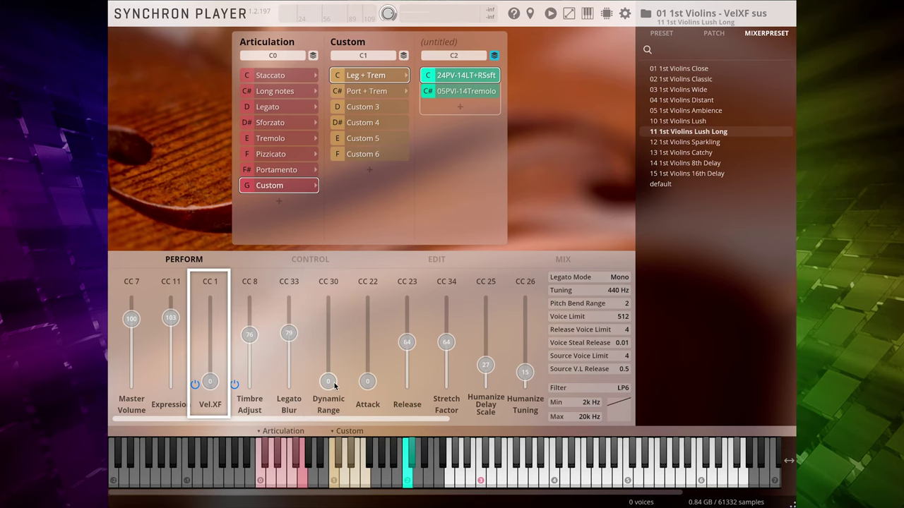
drag(337, 372, 339, 360)
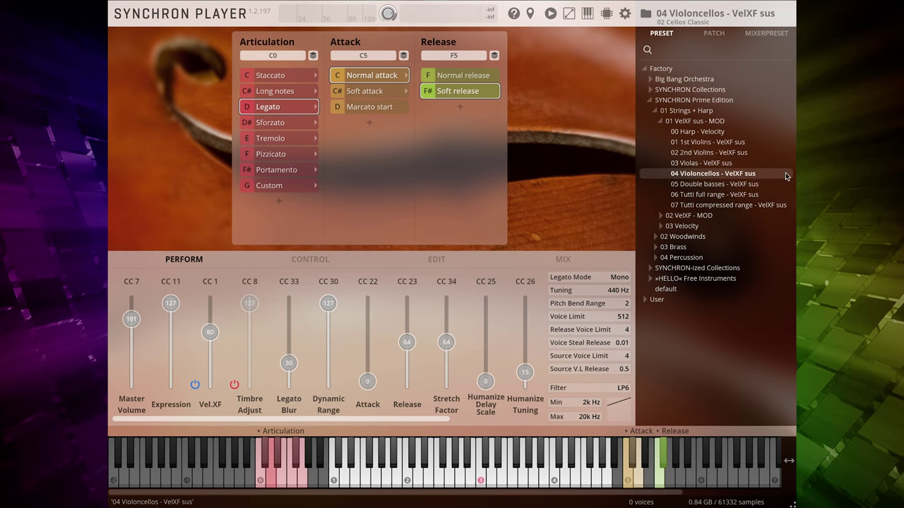
Load the 11 Cellos Lush Long mixer preset in the cello Synchron Player.
click(769, 35)
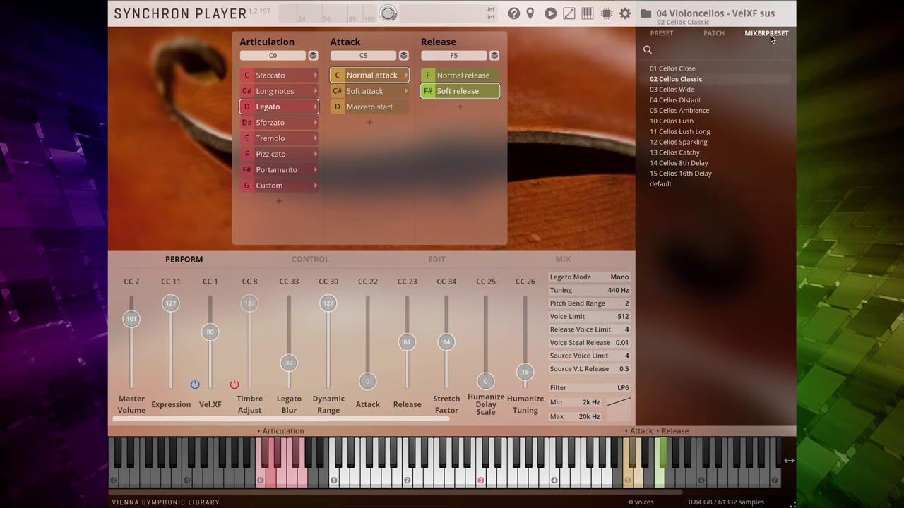
double_click(714, 131)
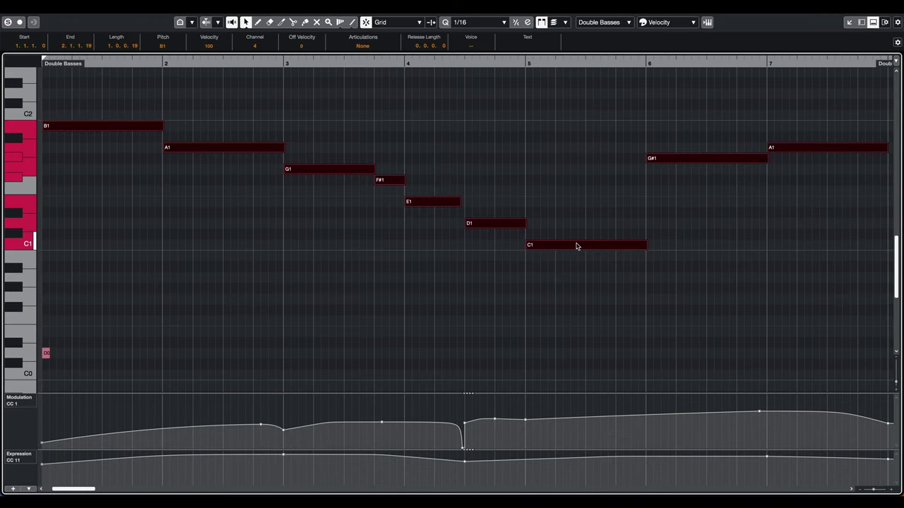
Copy all Double Basses notes 12 semitones lower, then deselect them.
drag(577, 246, 574, 375)
click(654, 365)
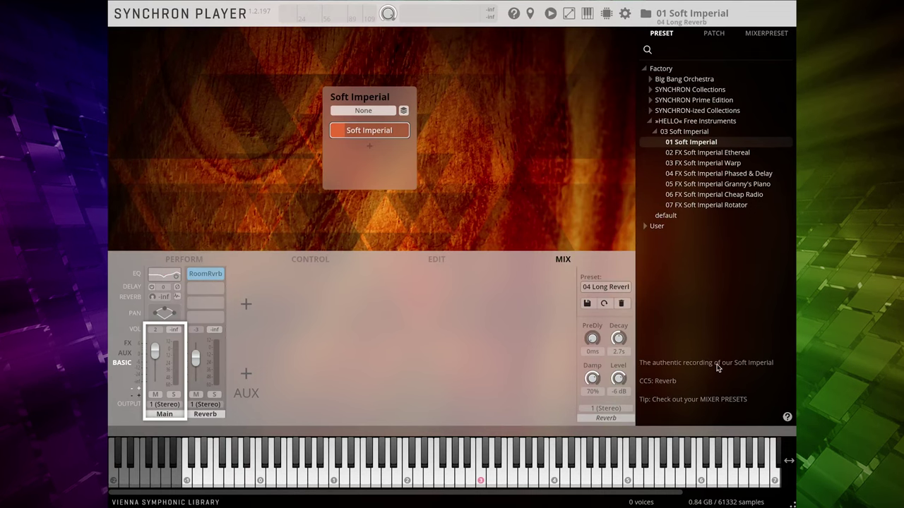
Set the Main channel's first aux send level to -10.
click(125, 353)
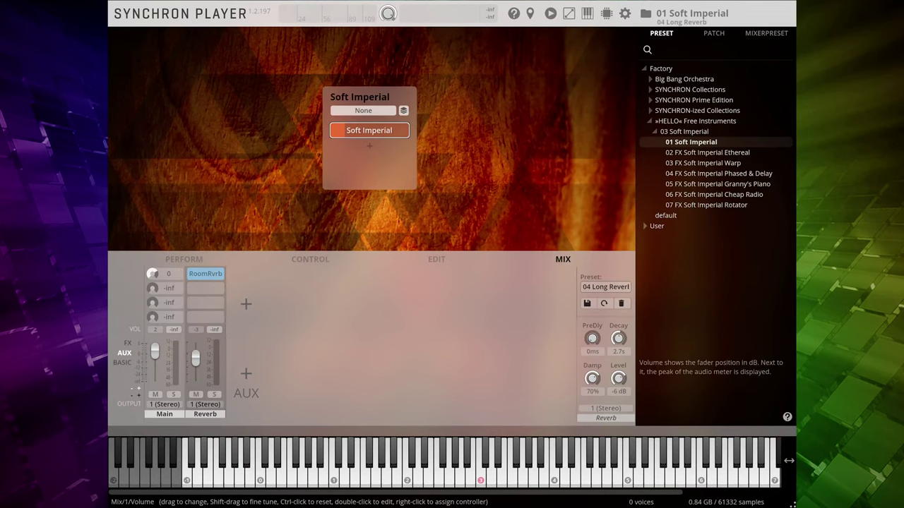
double_click(169, 276)
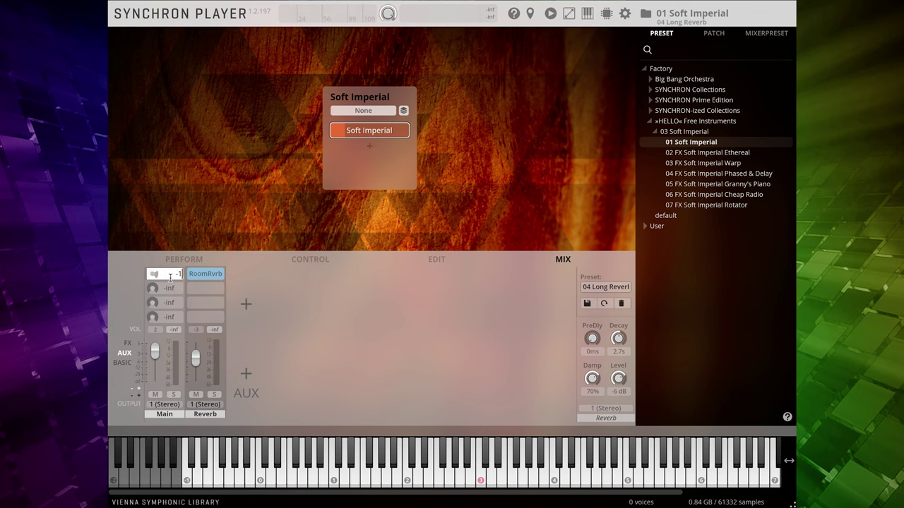
text(-10)
click(170, 278)
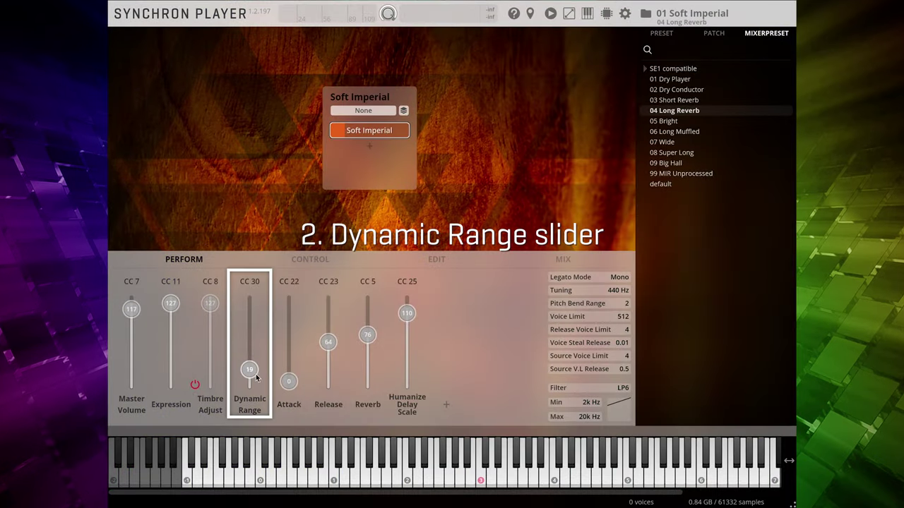
Raise Soft Imperial's Dynamic Range to 67, layer 05P VI-14 Tremolo into the violins' Custom slot, and set Legato Blur to 76.
drag(256, 377, 269, 349)
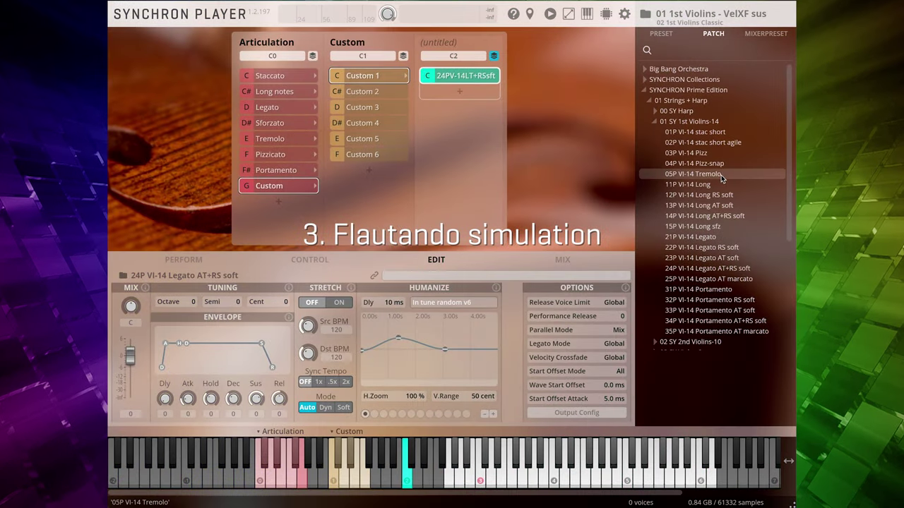
drag(721, 175, 492, 92)
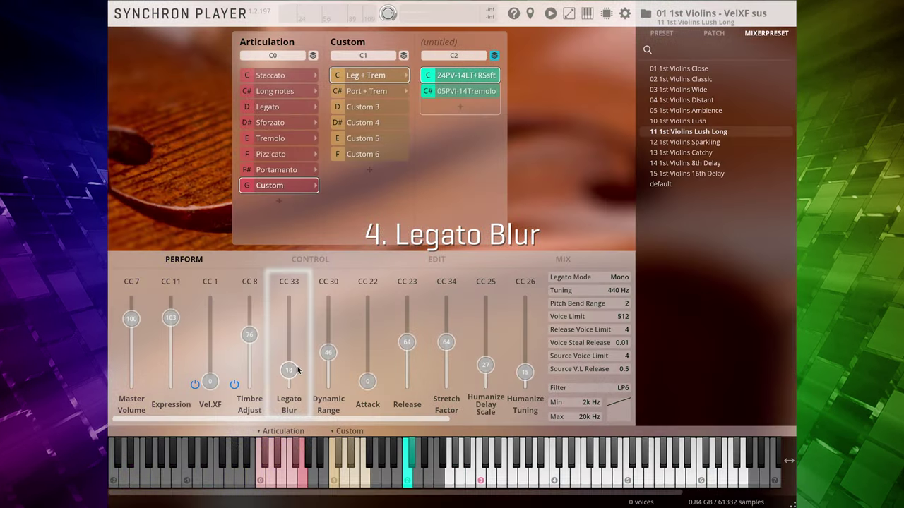
drag(294, 382, 307, 337)
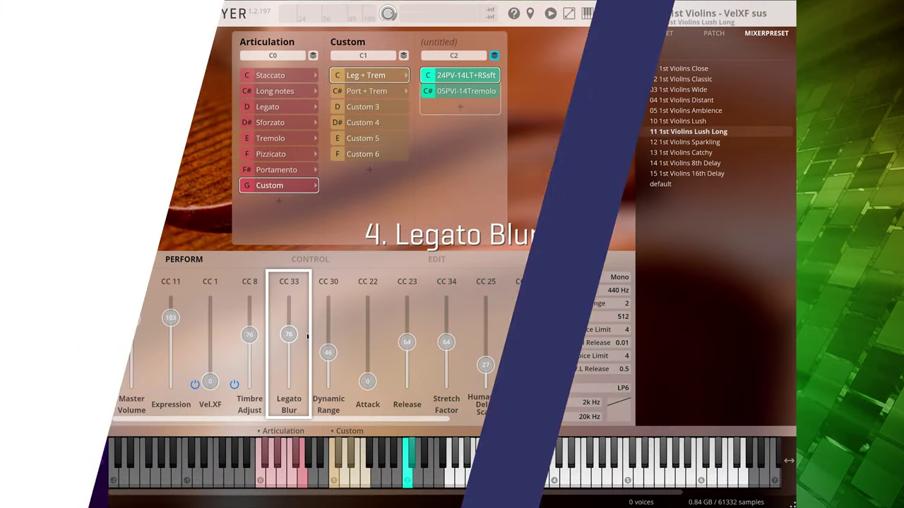